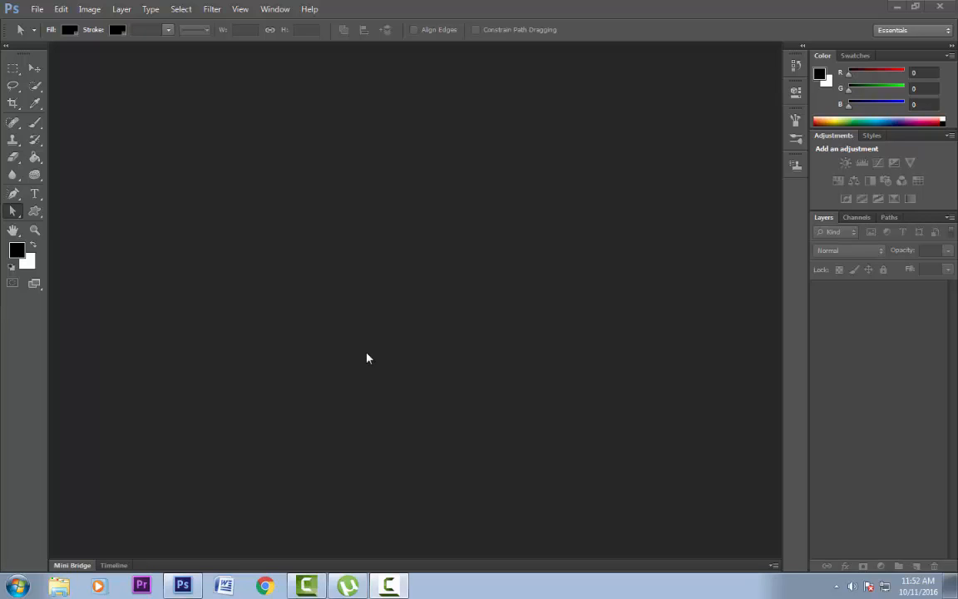
Activate the Rectangle tool and create a new document with the Default Photoshop Size preset.
left_click(37, 213)
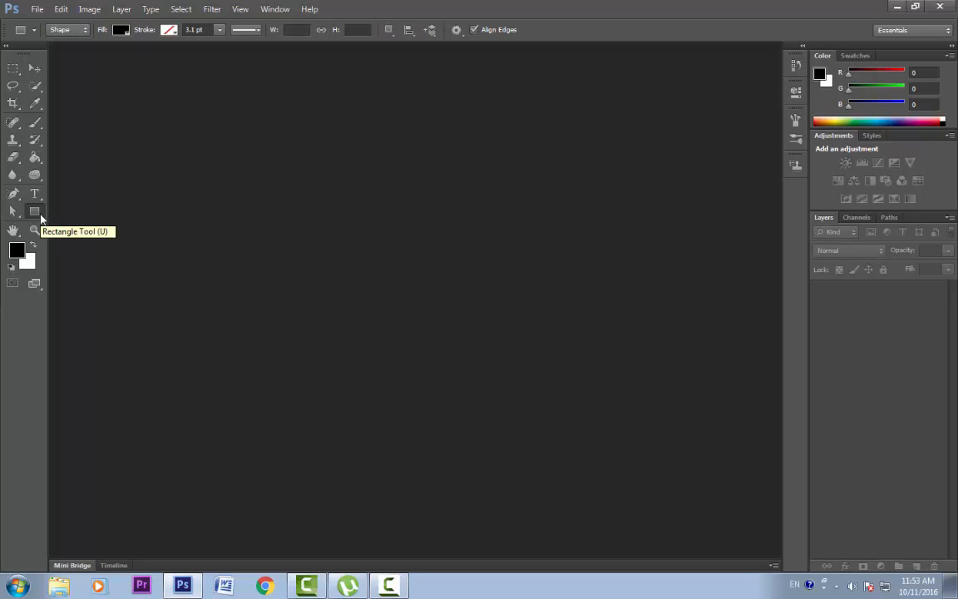
left_click(40, 215)
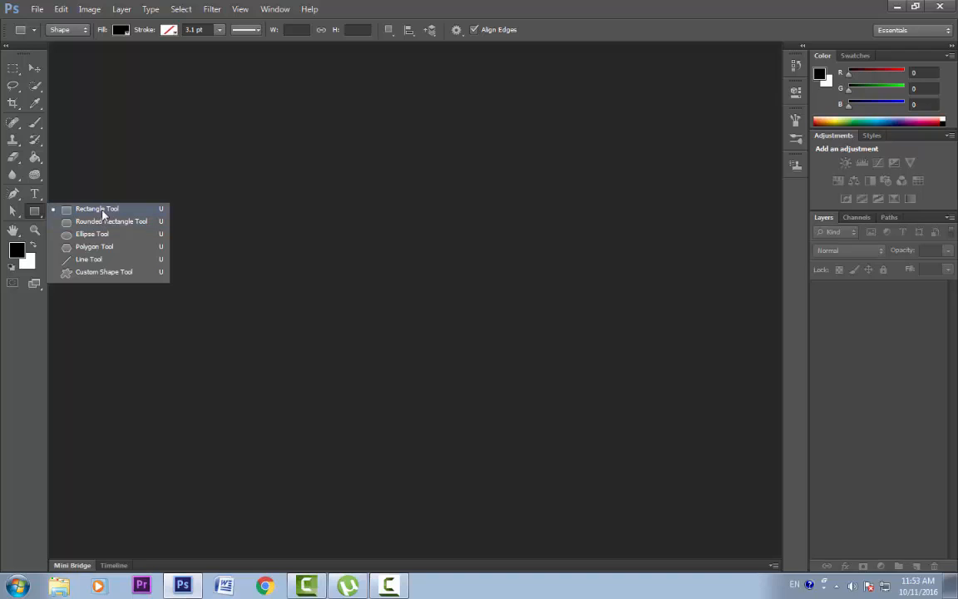
left_click(40, 12)
left_click(44, 22)
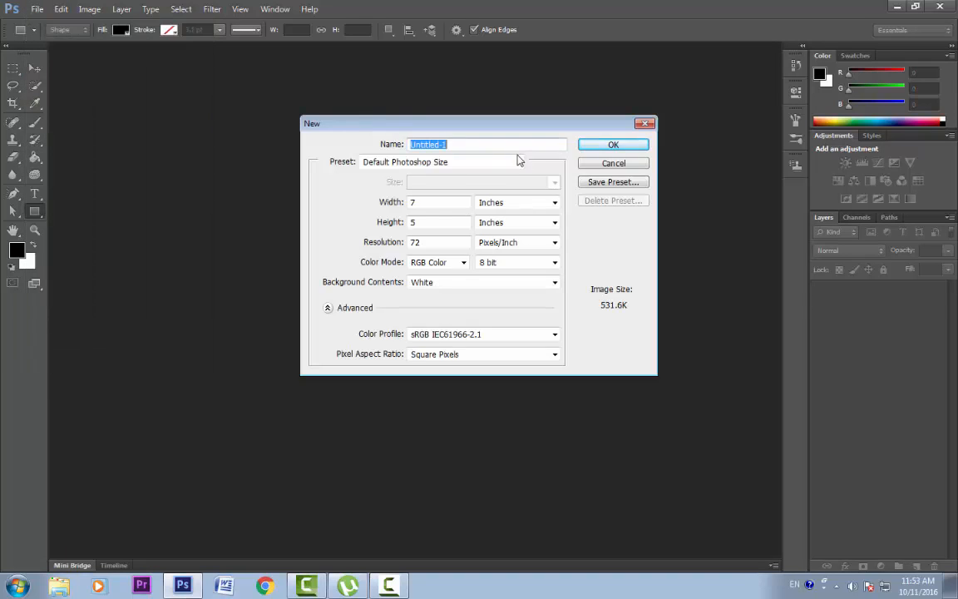
key("Return")
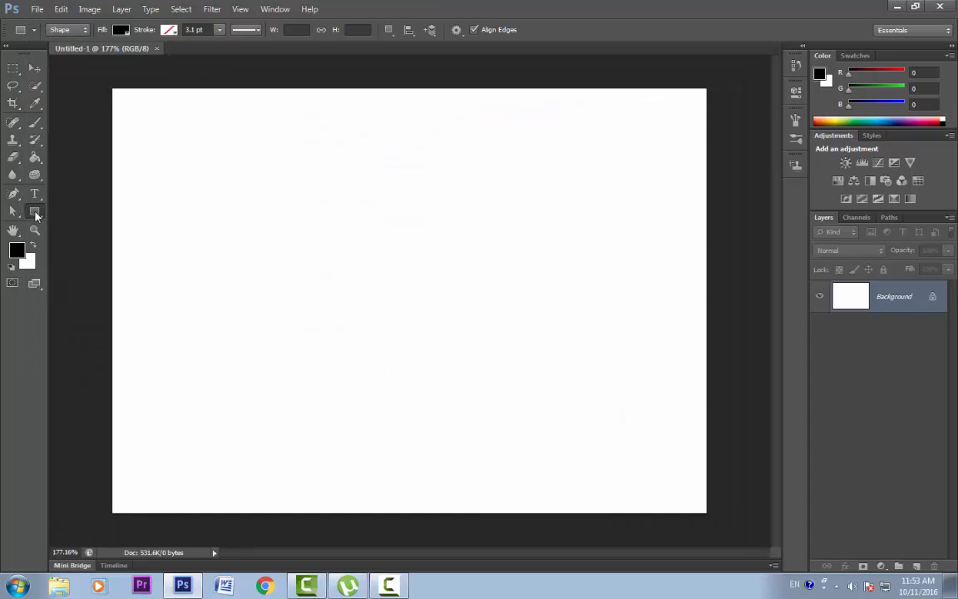
Set the Rectangle tool to Path mode and draw a rectangle path about 2.7 by 0.7 in on the upper canvas.
left_click(84, 32)
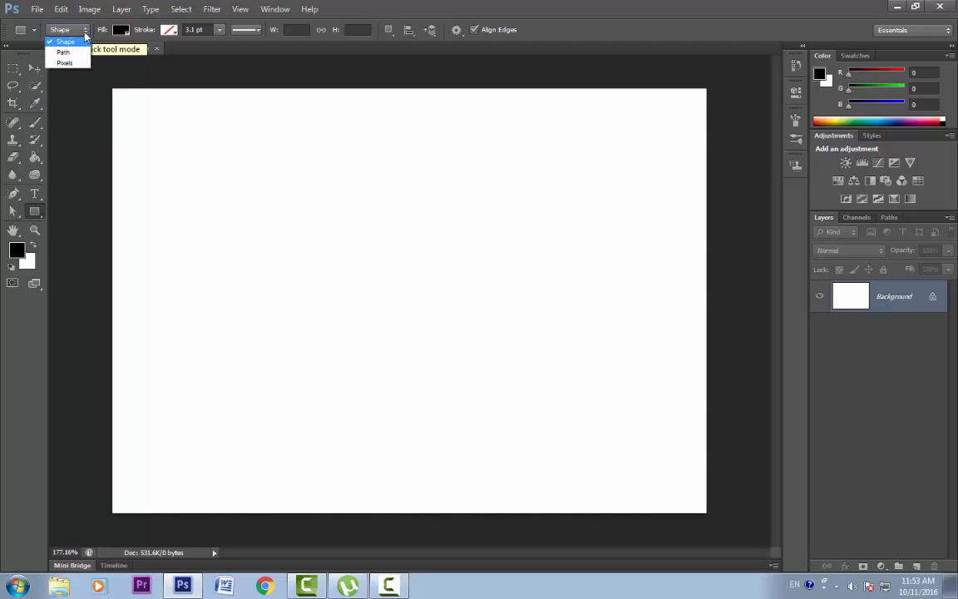
left_click(67, 55)
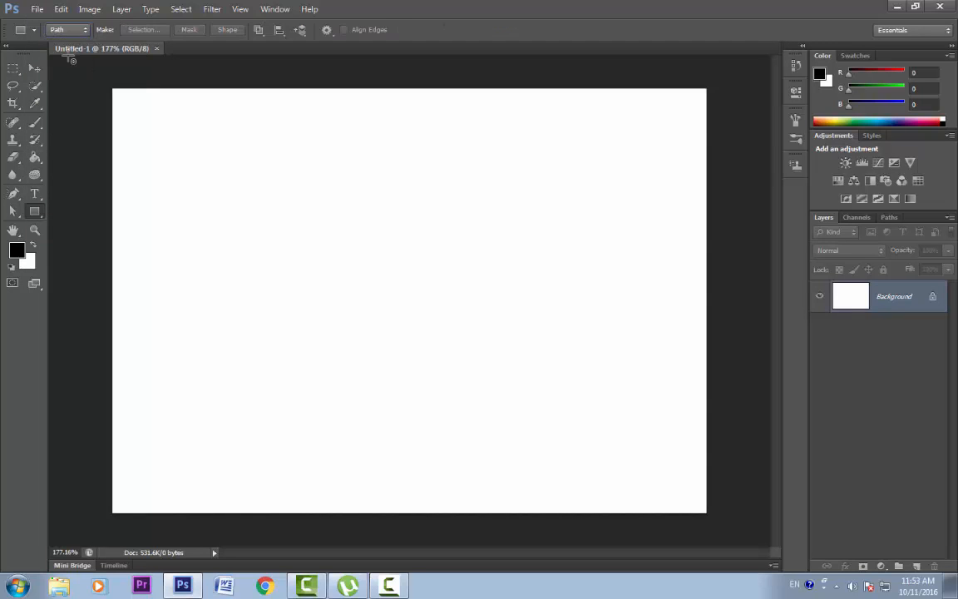
left_click_drag(221, 180, 449, 238)
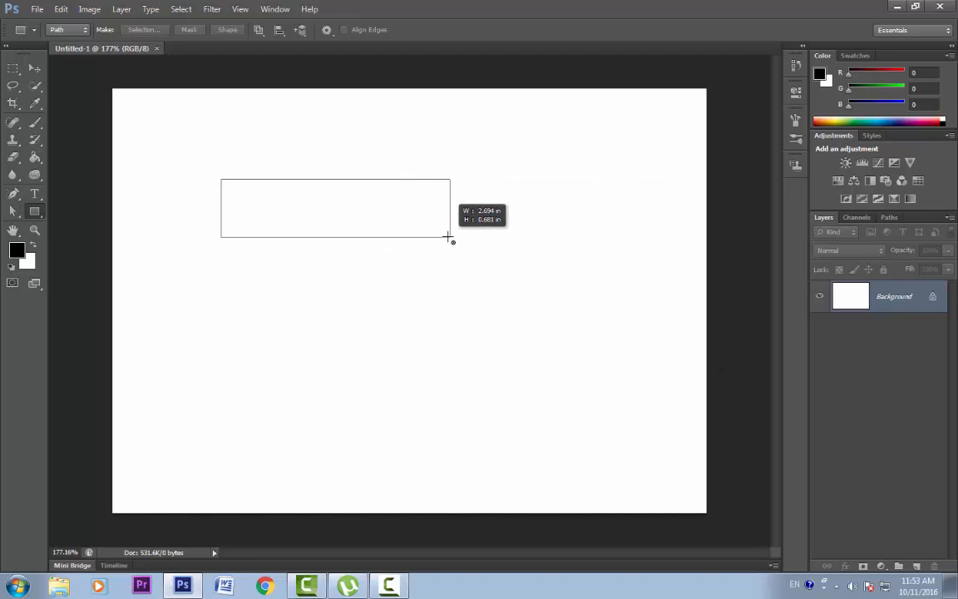
key("shift")
left_click_drag(449, 239, 449, 237)
Draw a large square path around the canvas centre and a smaller square path nested inside it.
left_click_drag(377, 197, 532, 378)
left_click_drag(254, 137, 518, 399)
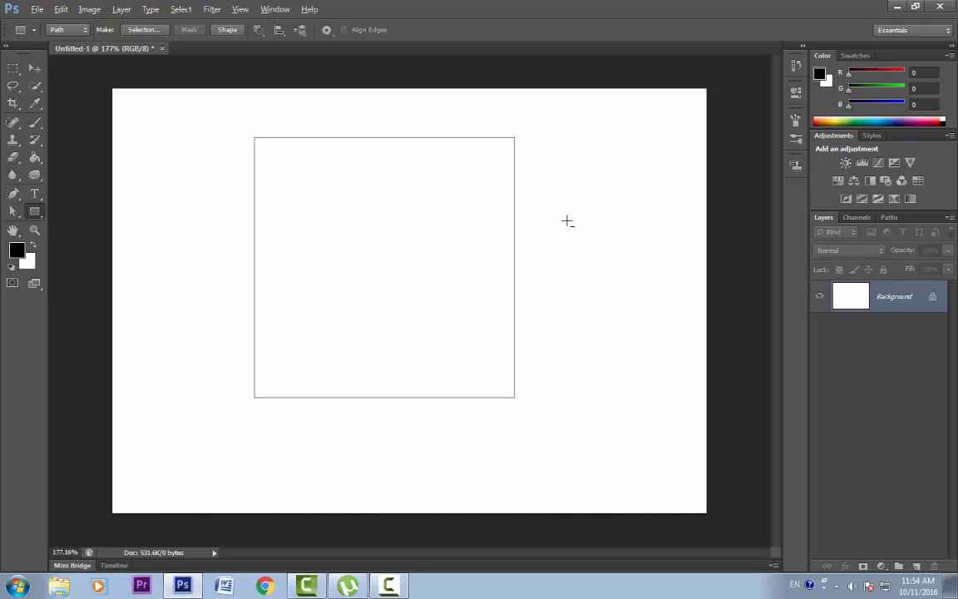
mouse_move(567, 221)
left_mouse_down()
mouse_move(597, 278)
mouse_move(577, 222)
mouse_move(592, 258)
mouse_move(593, 248)
mouse_move(604, 260)
mouse_move(662, 371)
mouse_move(590, 235)
mouse_move(627, 311)
mouse_move(601, 250)
mouse_move(620, 292)
mouse_move(600, 222)
mouse_move(621, 287)
mouse_move(458, 252)
mouse_move(417, 255)
mouse_move(418, 285)
mouse_move(389, 272)
mouse_move(410, 285)
mouse_move(474, 377)
left_mouse_up()
key("shift")
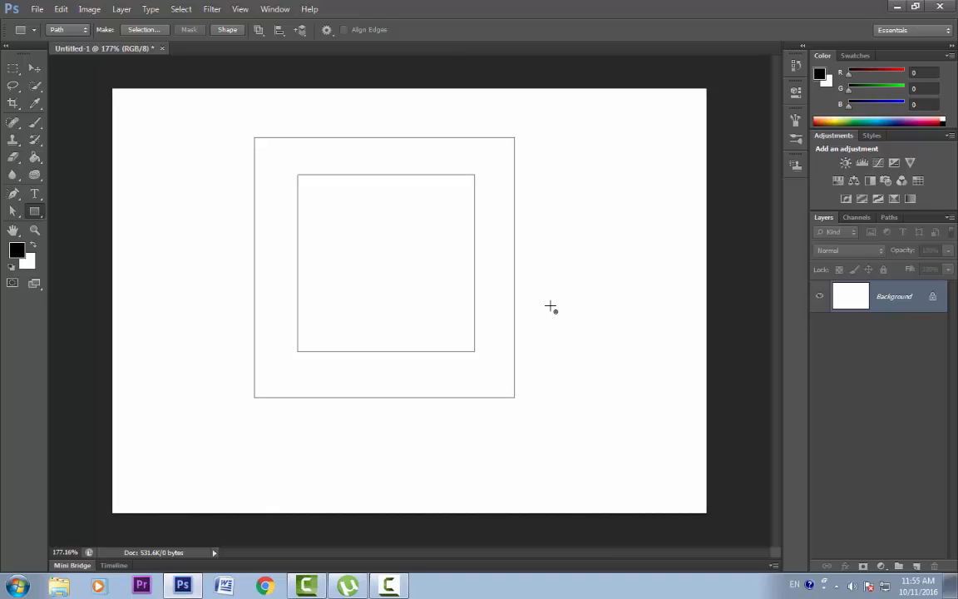
Select both nested square paths with the Path Selection tool and delete them.
key("a")
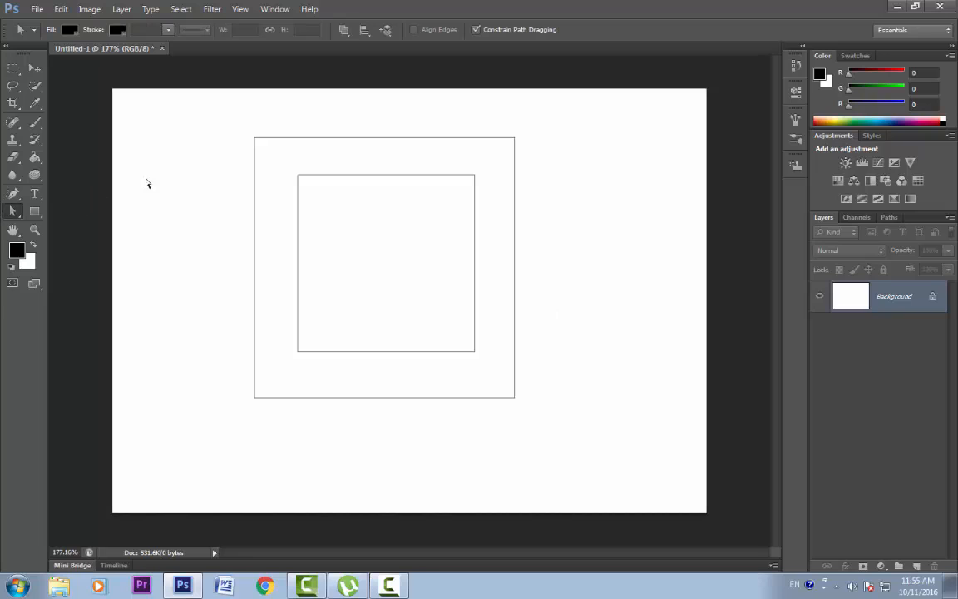
left_click_drag(156, 117, 606, 449)
key("Delete")
Draw a large rounded square path with a 10 px radius on the upper canvas using the Rounded Rectangle tool.
left_click(34, 214)
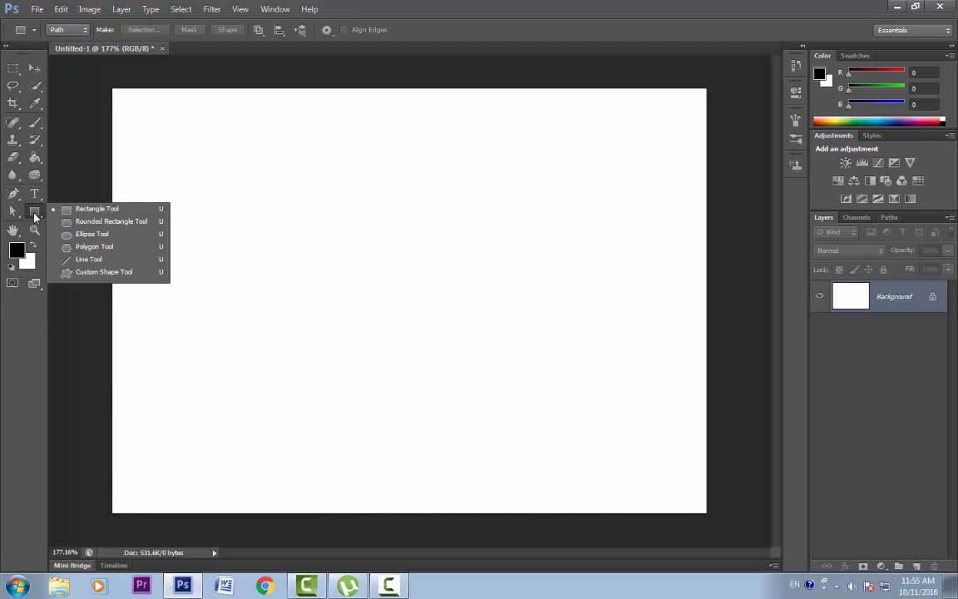
left_click(104, 221)
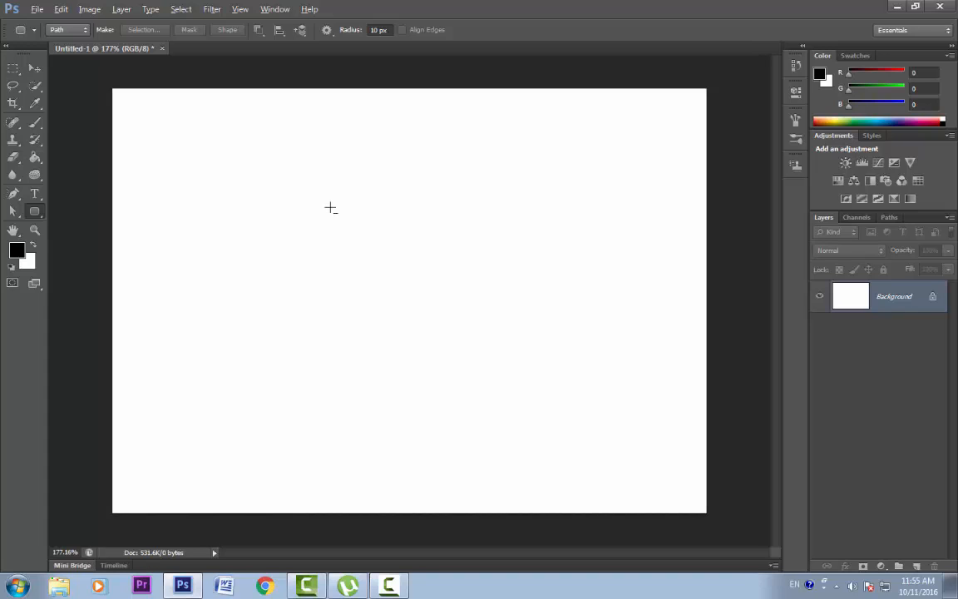
left_click_drag(331, 201, 444, 291)
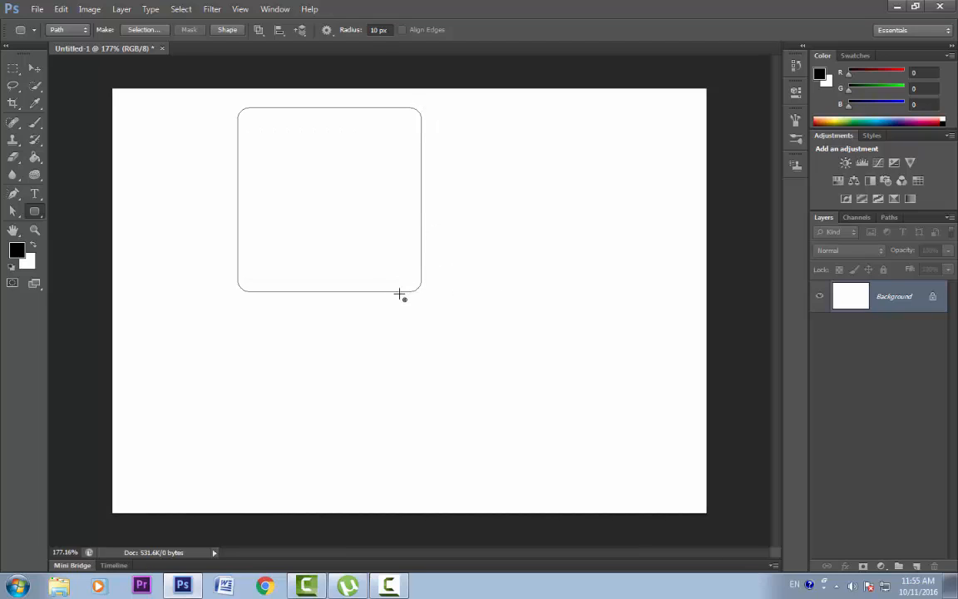
Set the corner radius to 29 px and draw four more rounded paths: large, capsule-shaped, medium, and one inside the first square.
left_click(347, 33)
type("29")
key("Return")
left_click_drag(504, 148, 681, 327)
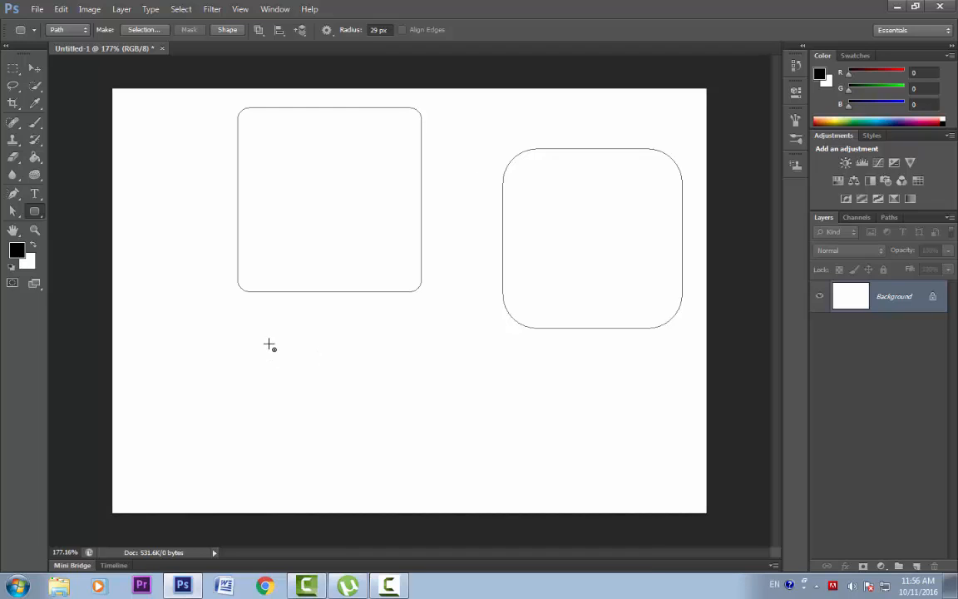
left_click_drag(270, 325, 309, 395)
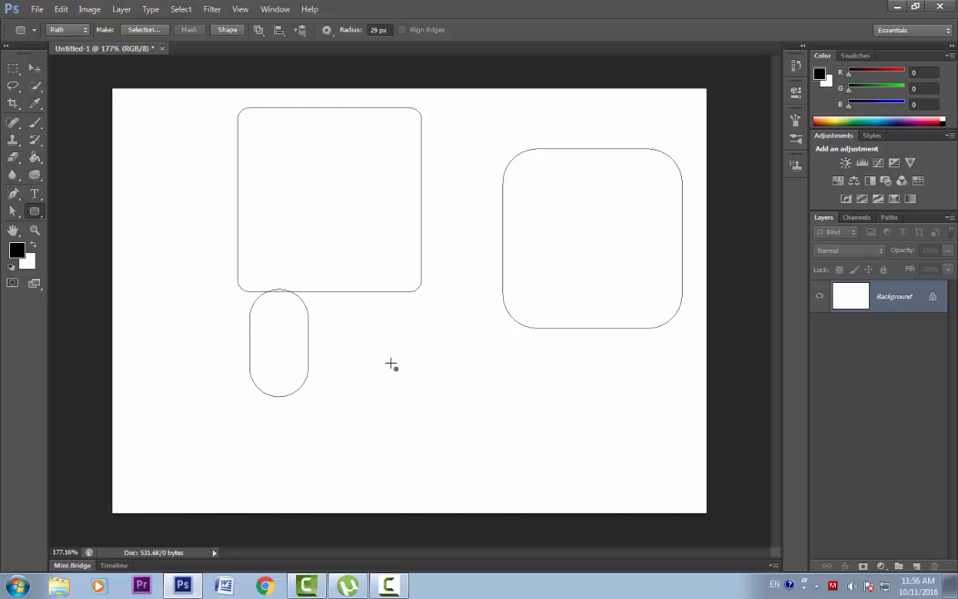
left_click_drag(385, 342, 522, 479)
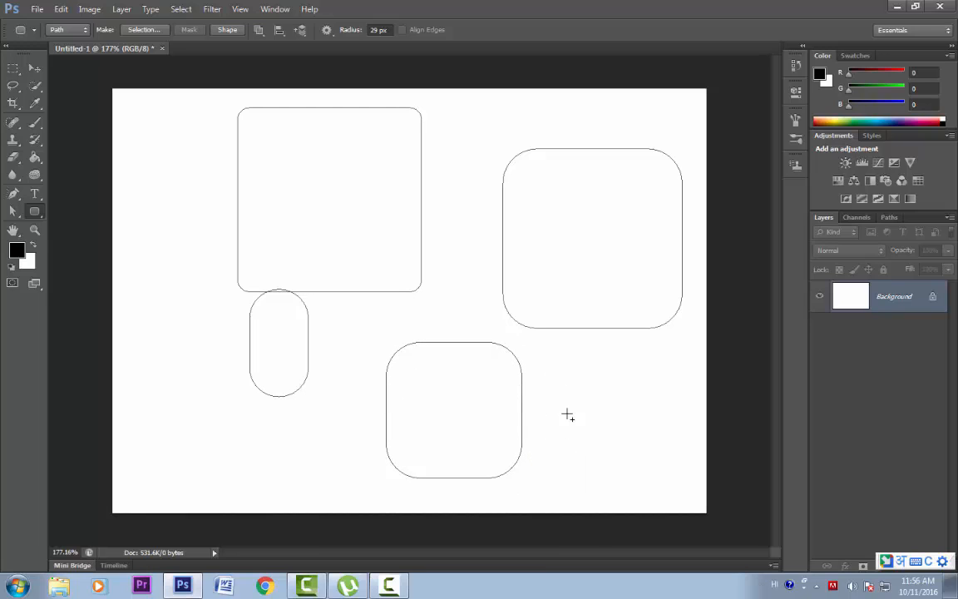
mouse_move(573, 374)
left_mouse_down()
mouse_move(670, 506)
mouse_move(520, 400)
mouse_move(376, 275)
left_mouse_up()
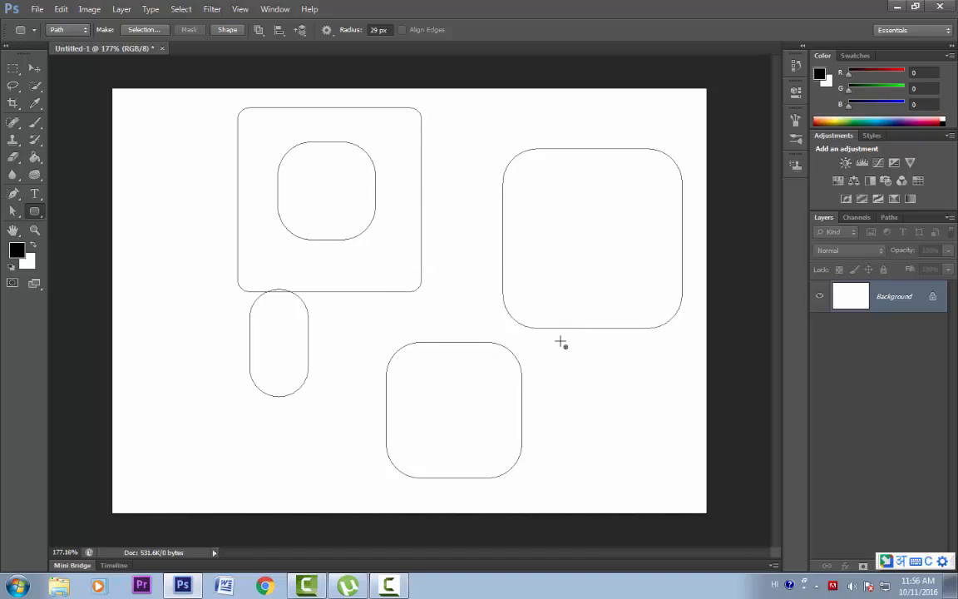
Constrain the Rounded Rectangle tool to Square with a 12 px radius and draw a small square near the canvas's left edge.
left_click(328, 30)
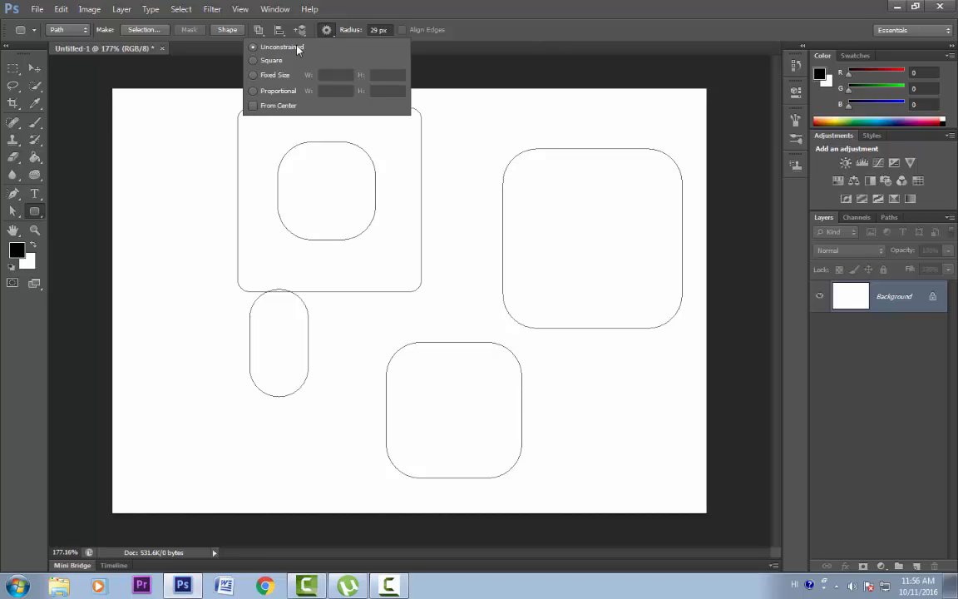
left_click(254, 61)
left_click_drag(347, 31, 335, 31)
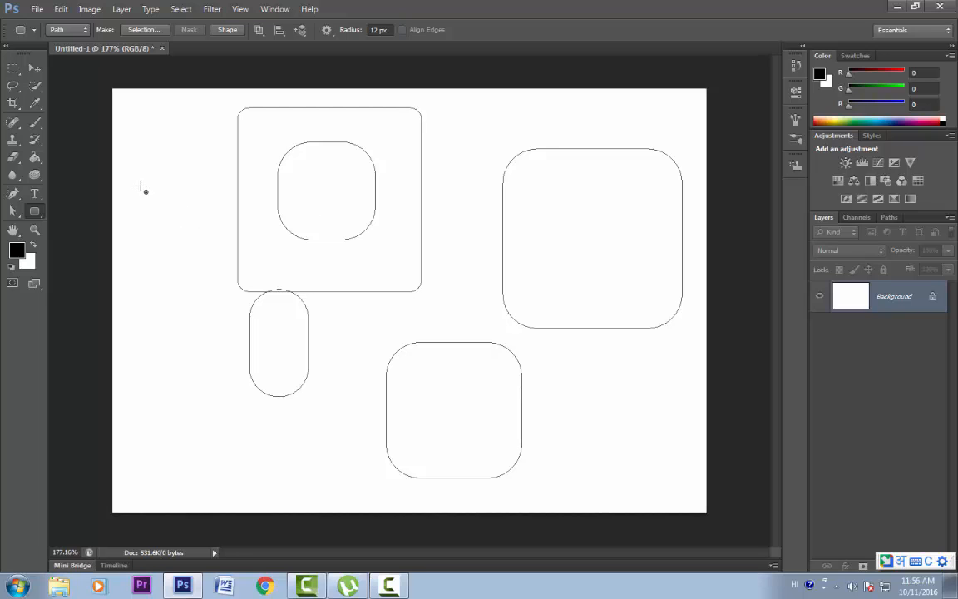
left_click_drag(140, 188, 231, 391)
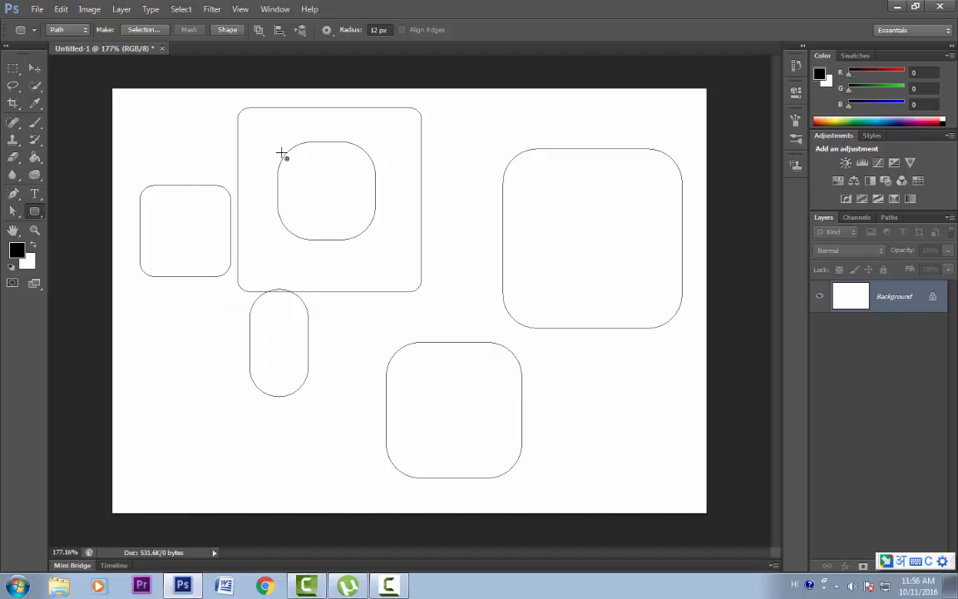
Enable From Center for the Rounded Rectangle tool and draw a large rounded square overlapping the two right-hand shapes.
left_click(330, 32)
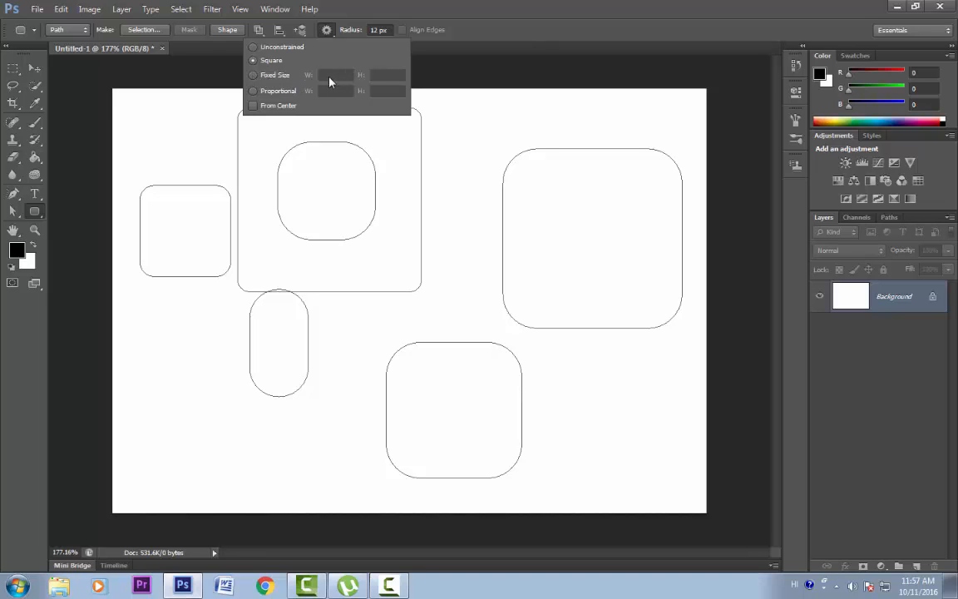
left_click(253, 105)
left_click(568, 369)
left_click_drag(569, 369, 679, 487)
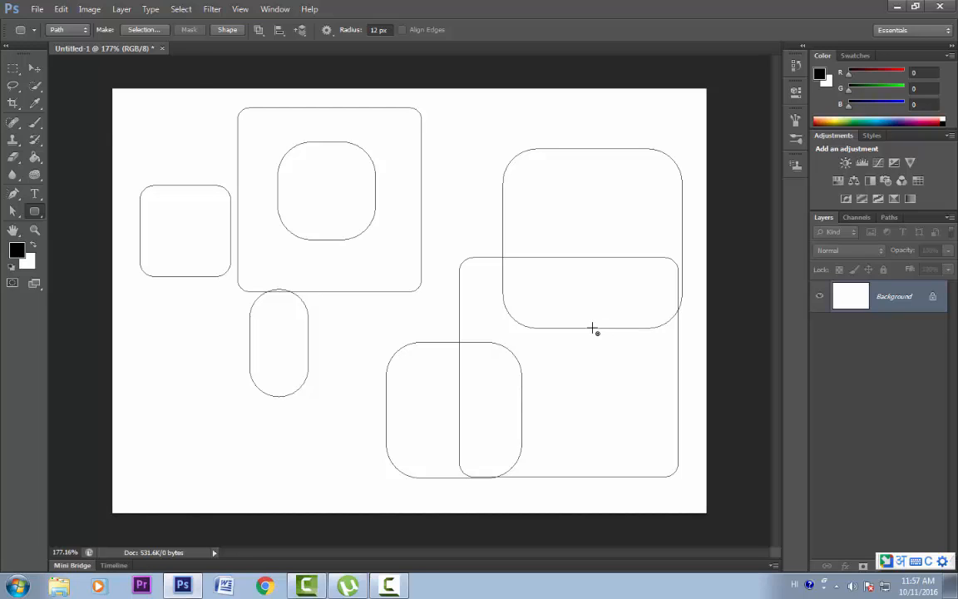
Select all the rounded rectangle paths with the Path Selection tool and delete them.
key("a")
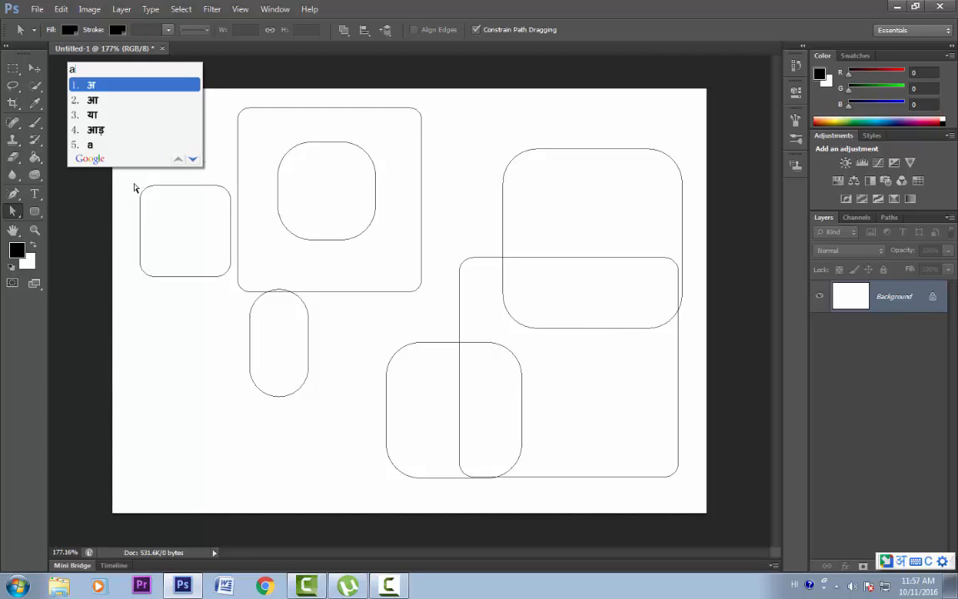
left_click_drag(133, 188, 678, 502)
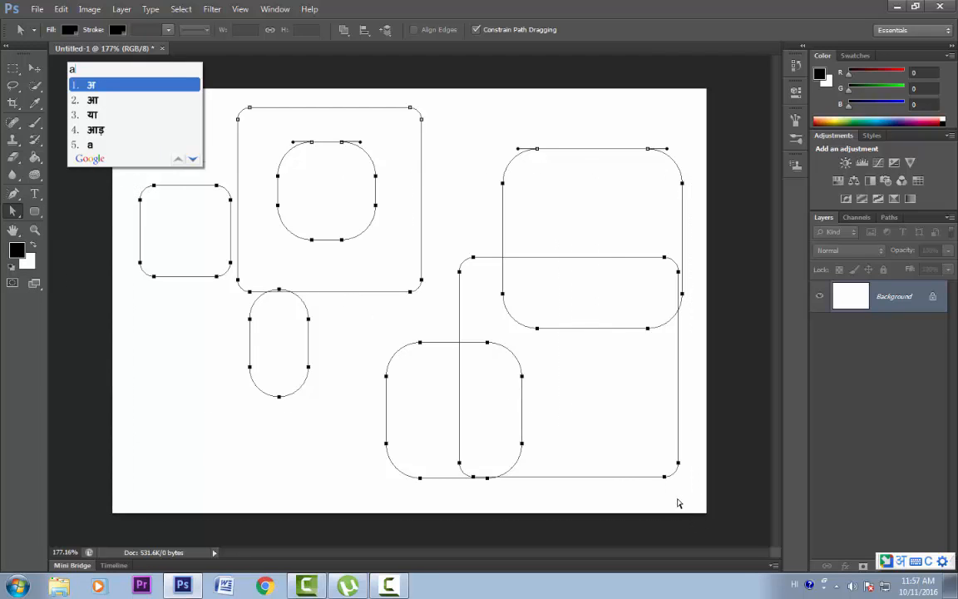
left_click(193, 52)
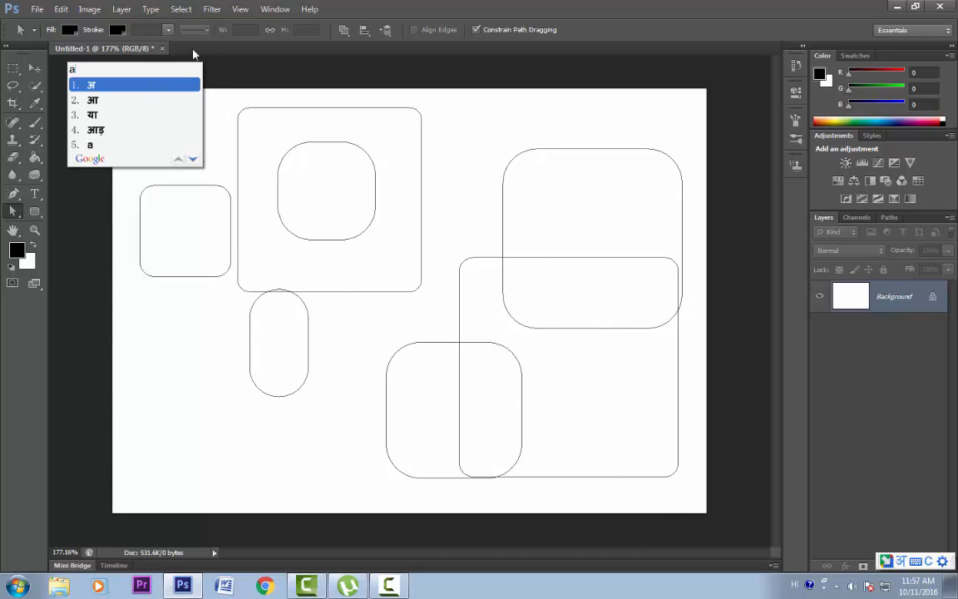
Use the Ellipse tool to draw a large central circle, a small circle to its left, and a narrow ellipse and medium circle to its right.
right_click(34, 212)
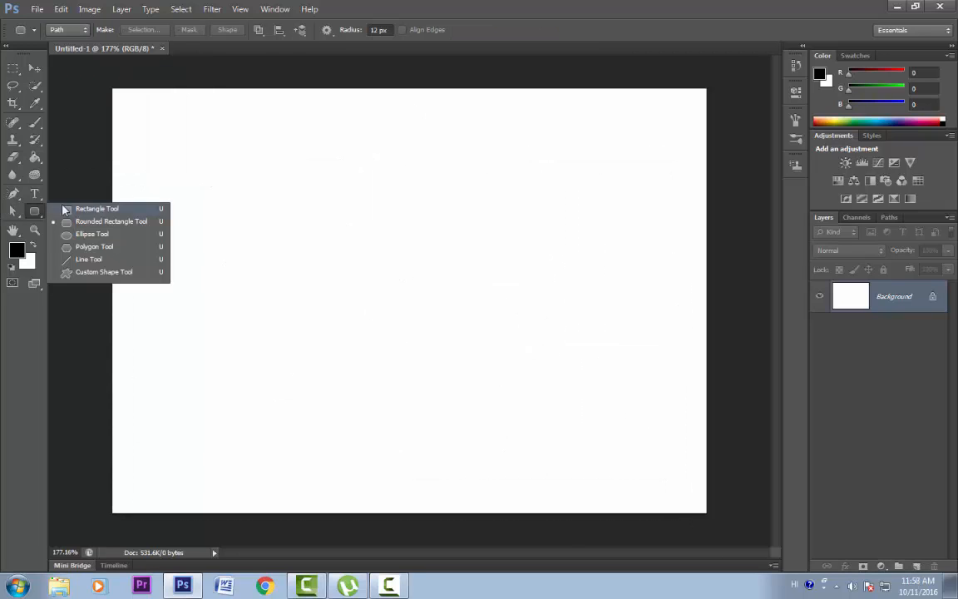
left_click(94, 235)
left_click_drag(284, 158, 565, 439)
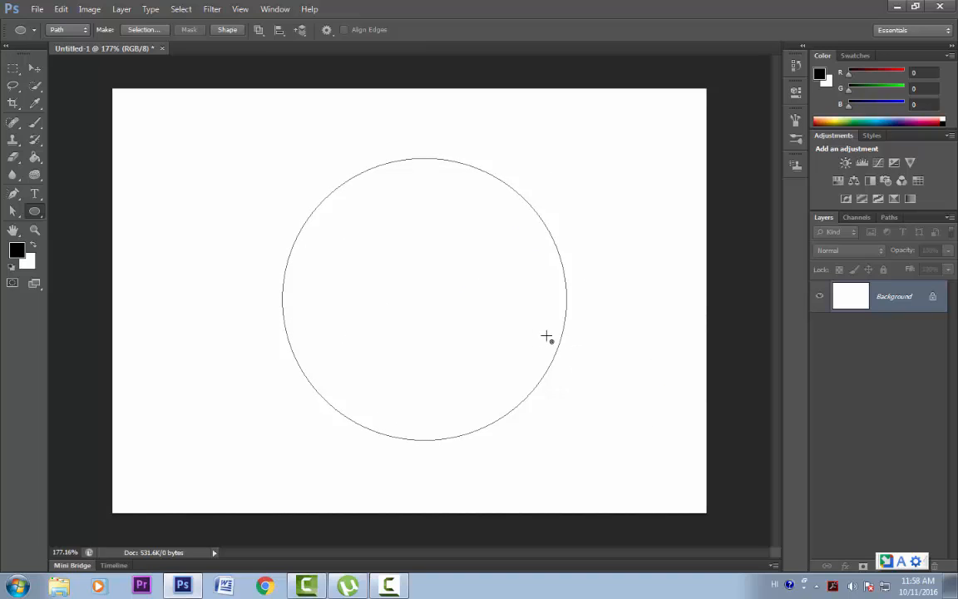
left_click_drag(155, 161, 237, 321)
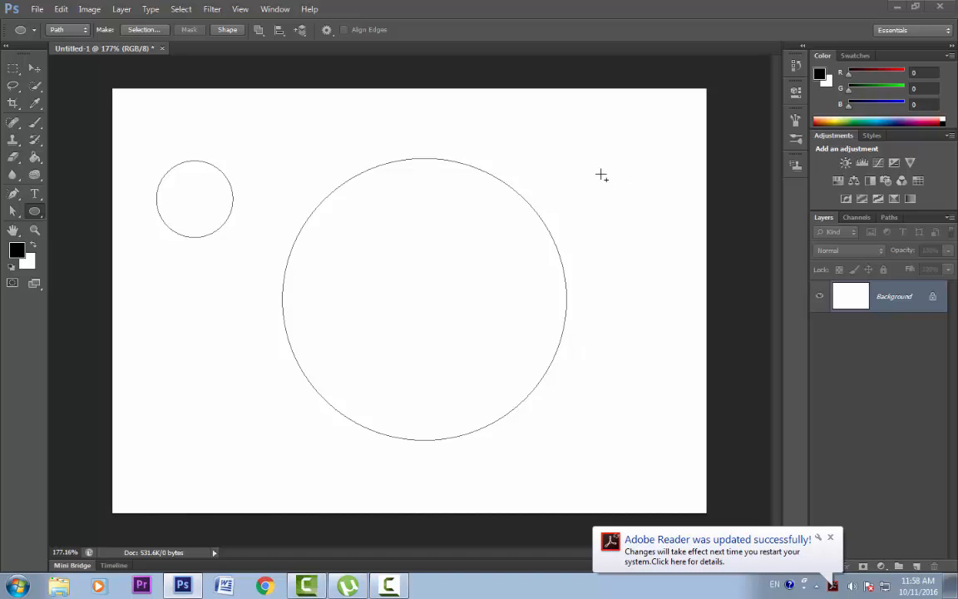
key("alt+shift")
mouse_move(573, 116)
left_mouse_down()
mouse_move(614, 197)
mouse_move(643, 326)
mouse_move(703, 453)
left_mouse_up()
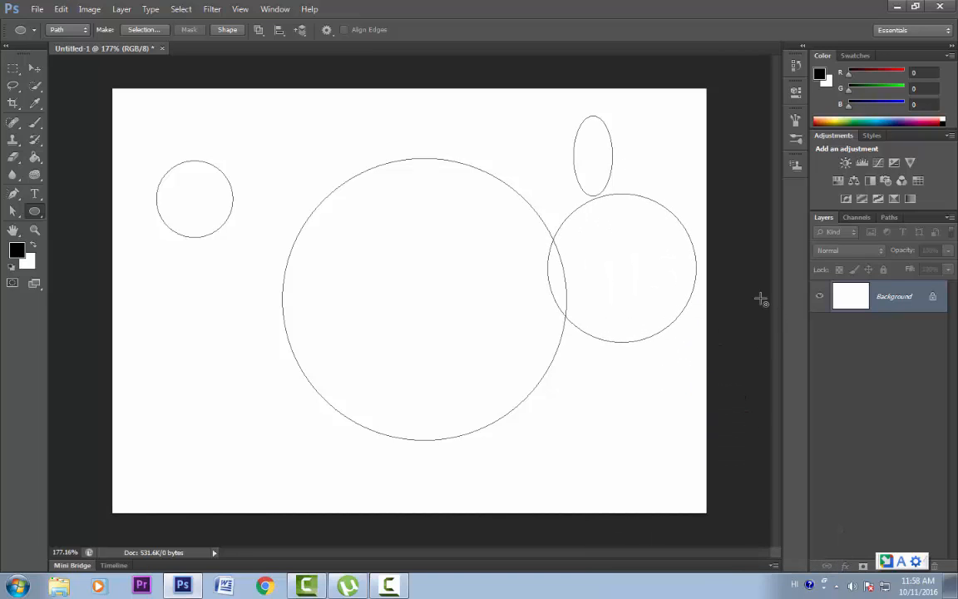
left_click(326, 30)
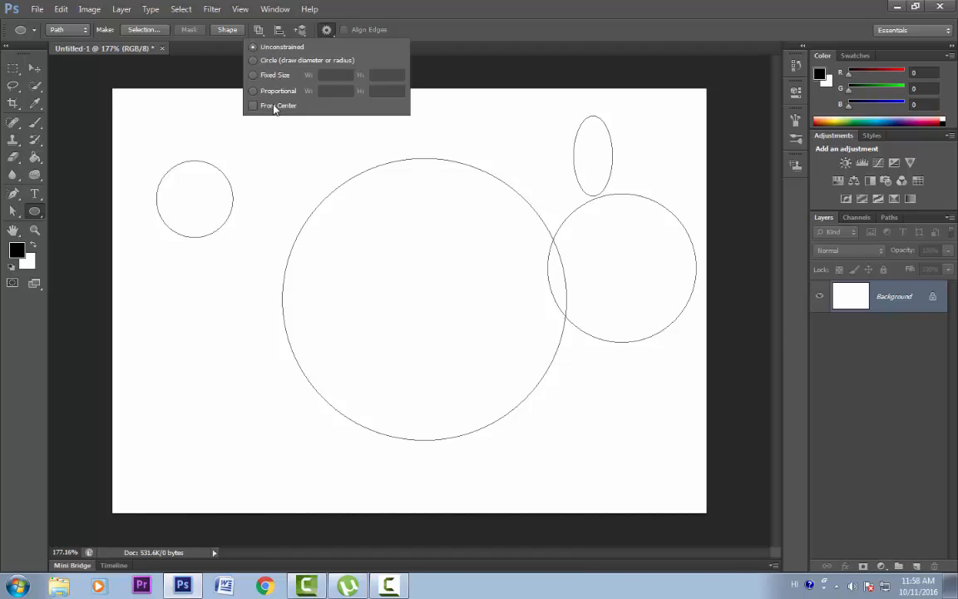
left_click(326, 31)
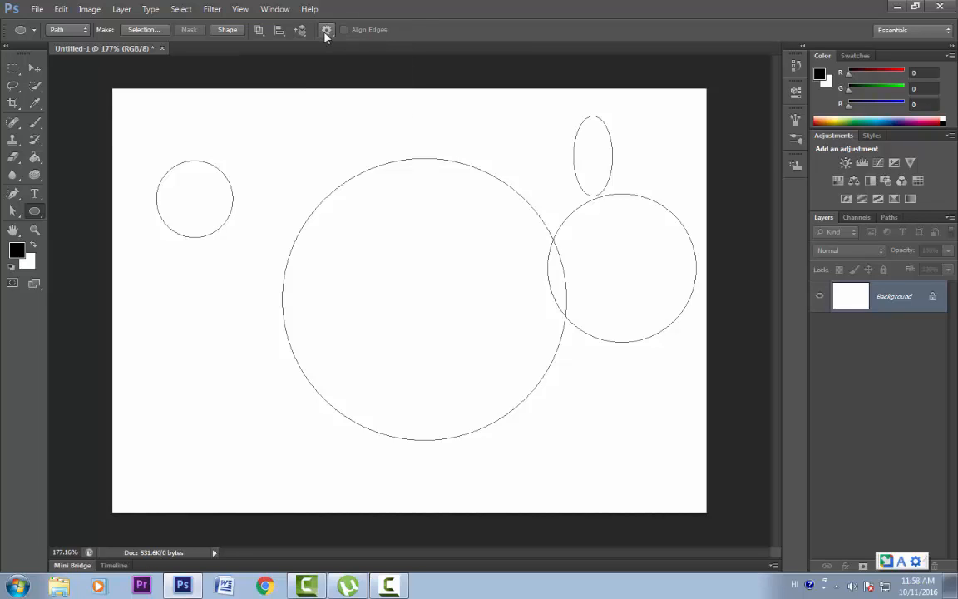
Select all the circle and ellipse paths with the Path Selection tool and delete them.
left_click(12, 212)
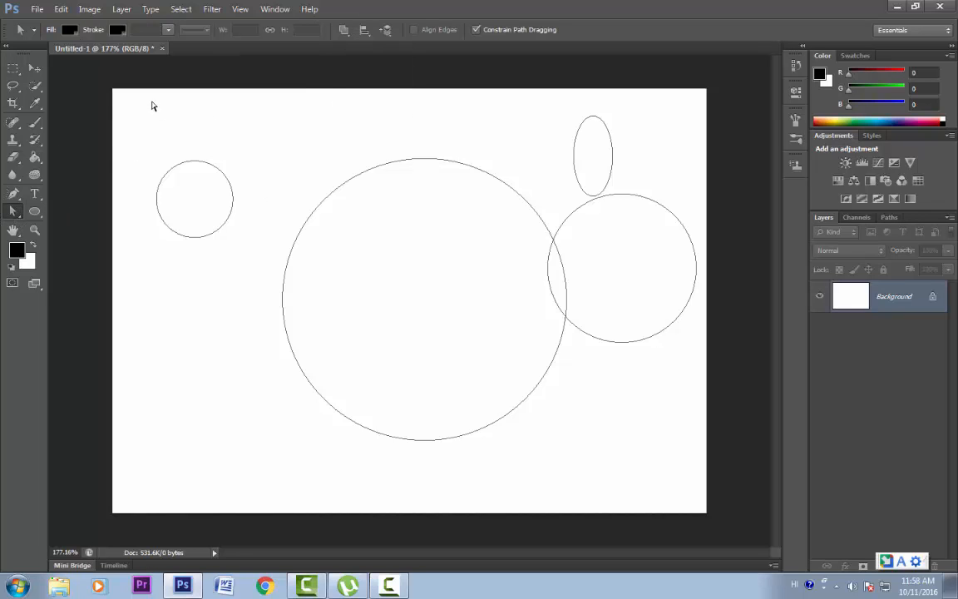
left_click_drag(151, 101, 698, 482)
key("Delete")
Draw a five-sided polygon path in the upper part of the canvas using the Polygon tool.
left_click_drag(34, 212, 67, 212)
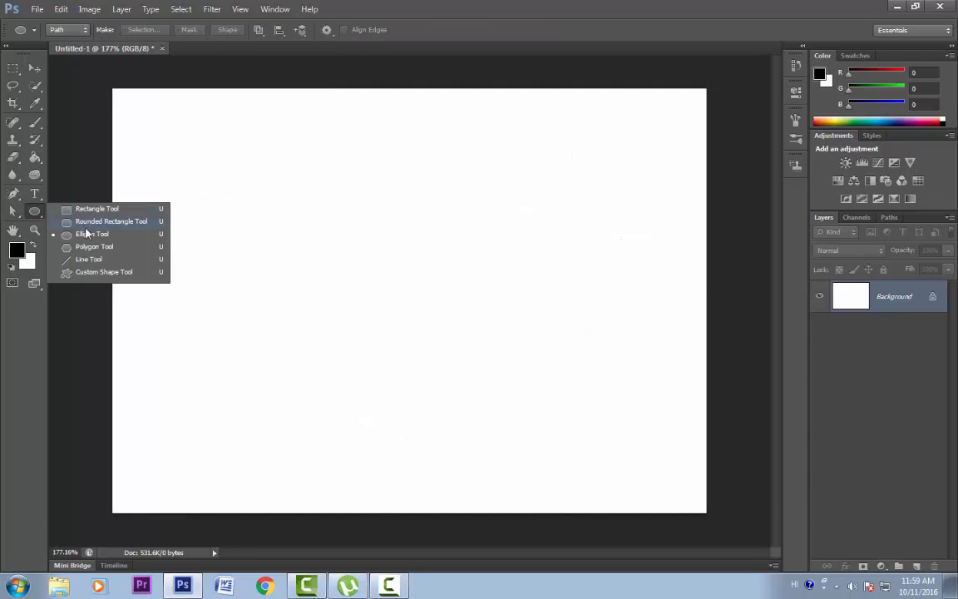
left_click(93, 249)
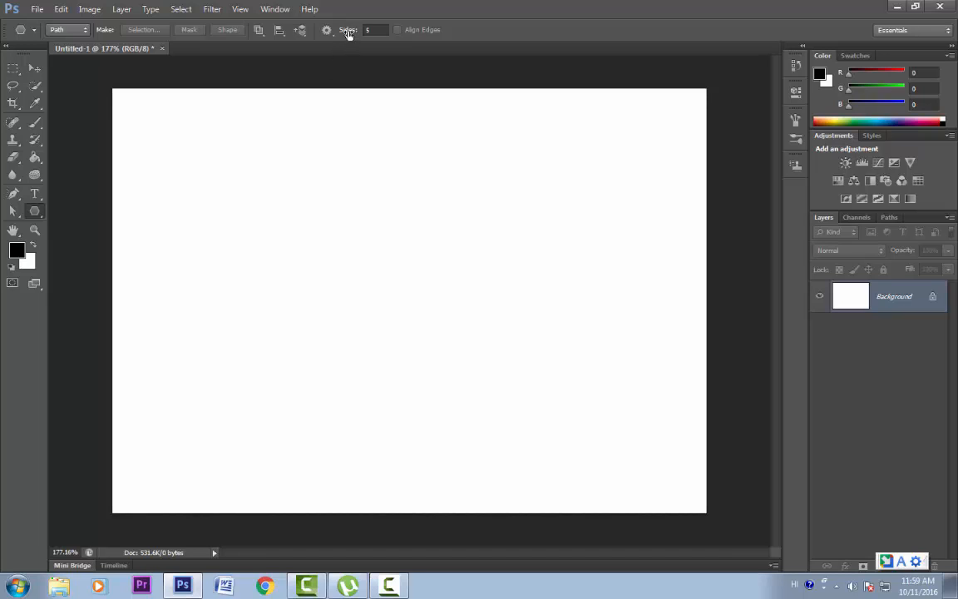
left_click_drag(347, 34, 349, 33)
left_click_drag(314, 162, 358, 239)
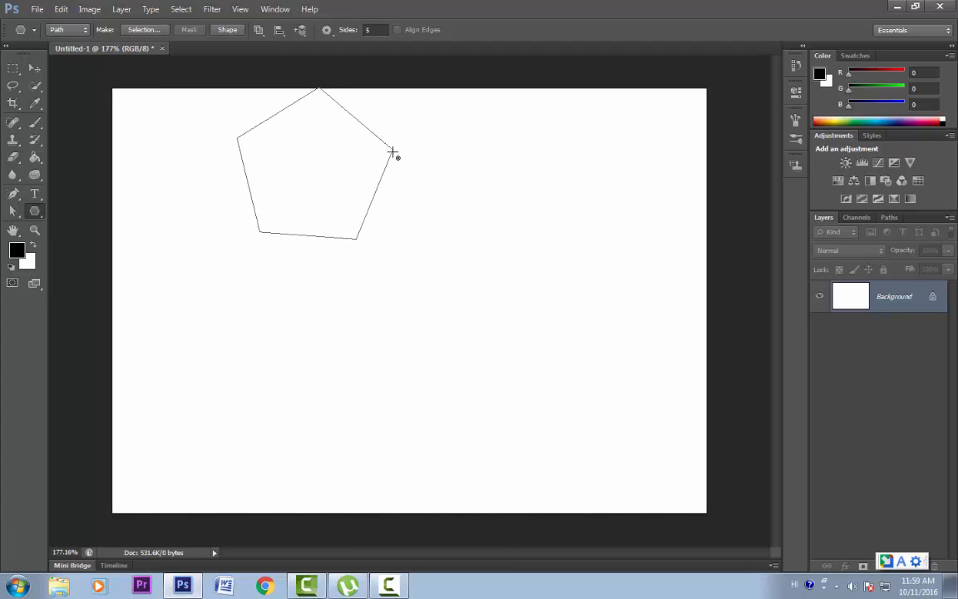
Enable Smooth Corners for the Polygon tool and draw a rounded five-sided path to the right of the pentagon.
left_click(328, 30)
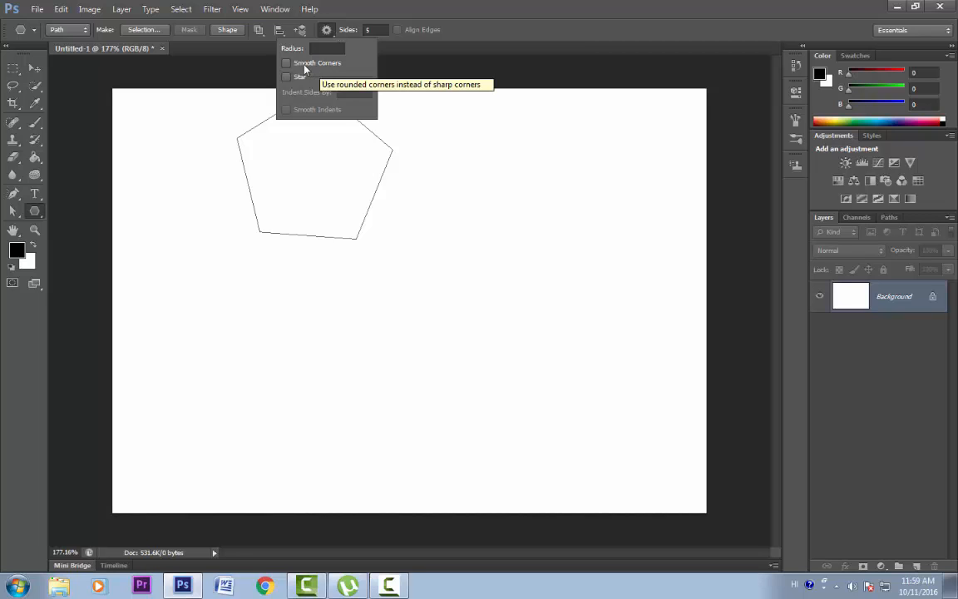
left_click(286, 64)
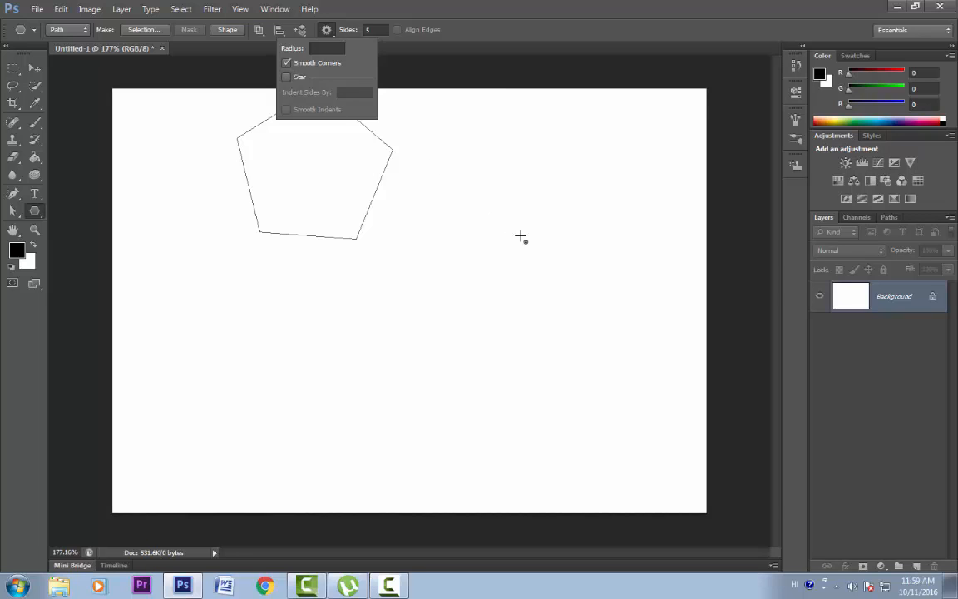
left_click_drag(520, 237, 590, 344)
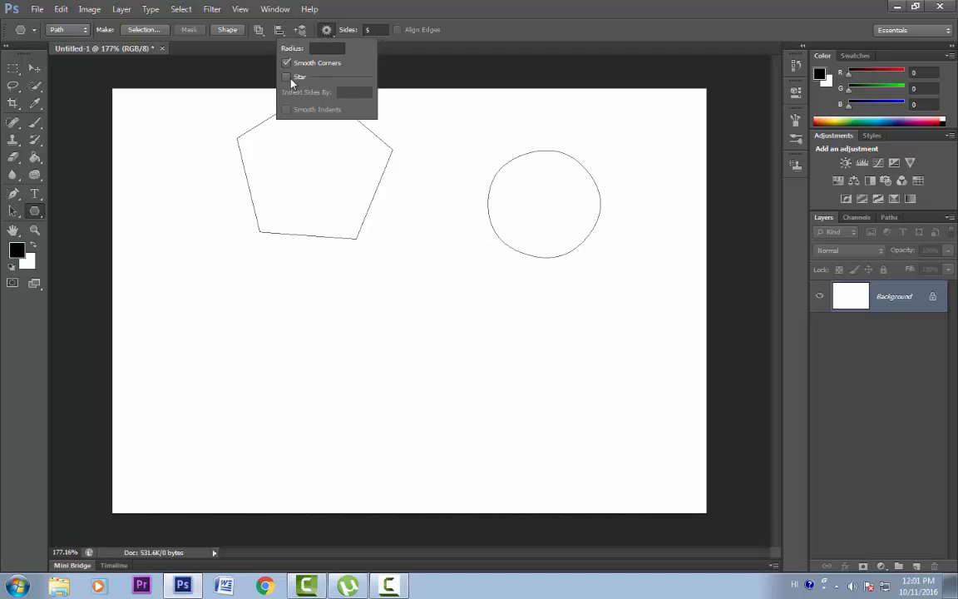
With Star on and Smooth Corners off, draw a large five-sided star mid-canvas and a 21-sided star to its right.
left_click(287, 76)
left_click(286, 64)
left_click_drag(361, 311, 447, 411)
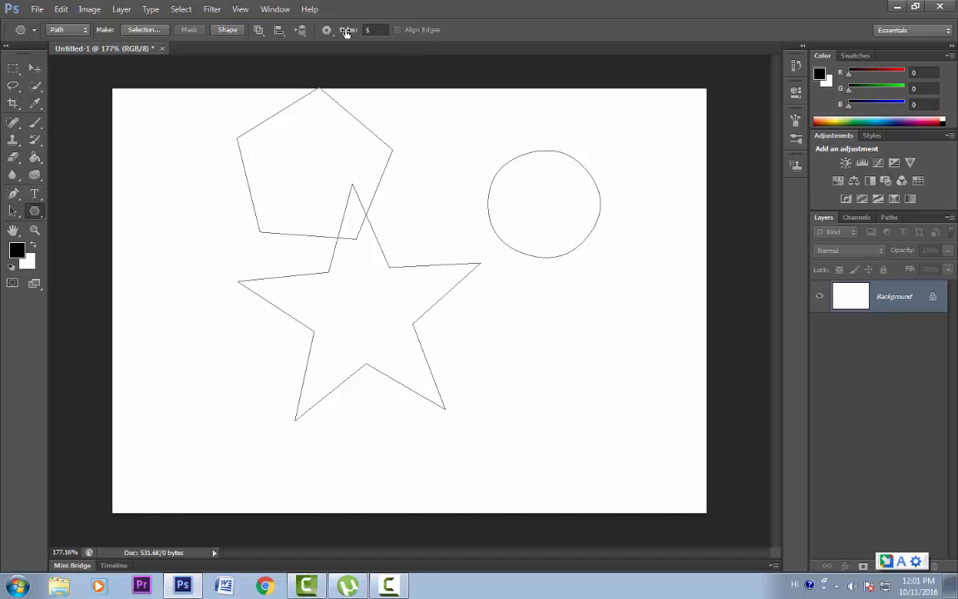
left_click_drag(347, 31, 358, 31)
left_click_drag(537, 312, 587, 383)
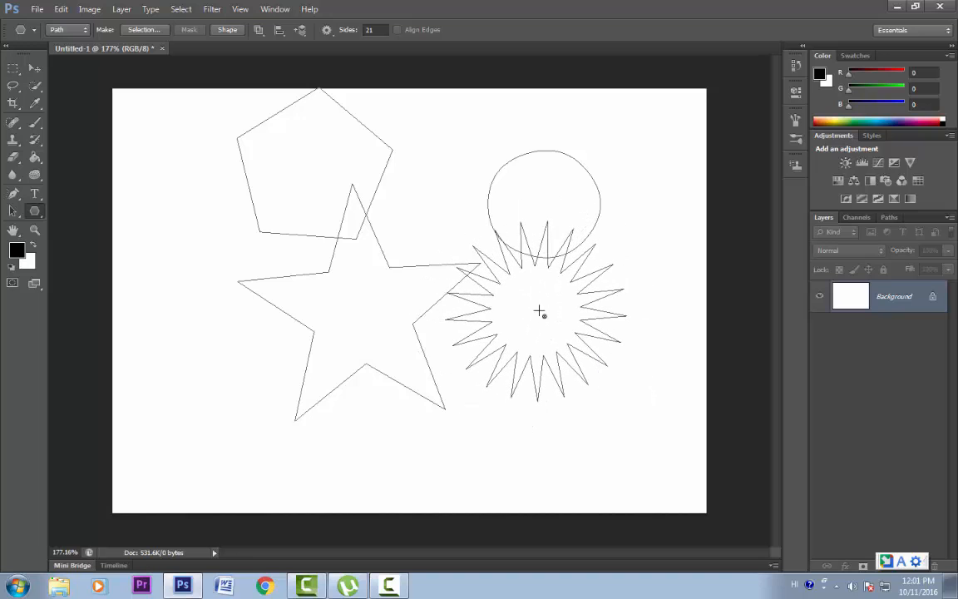
Set the star's side indent to 91% and draw a large 21-sided star over the canvas's left edge.
left_click(327, 30)
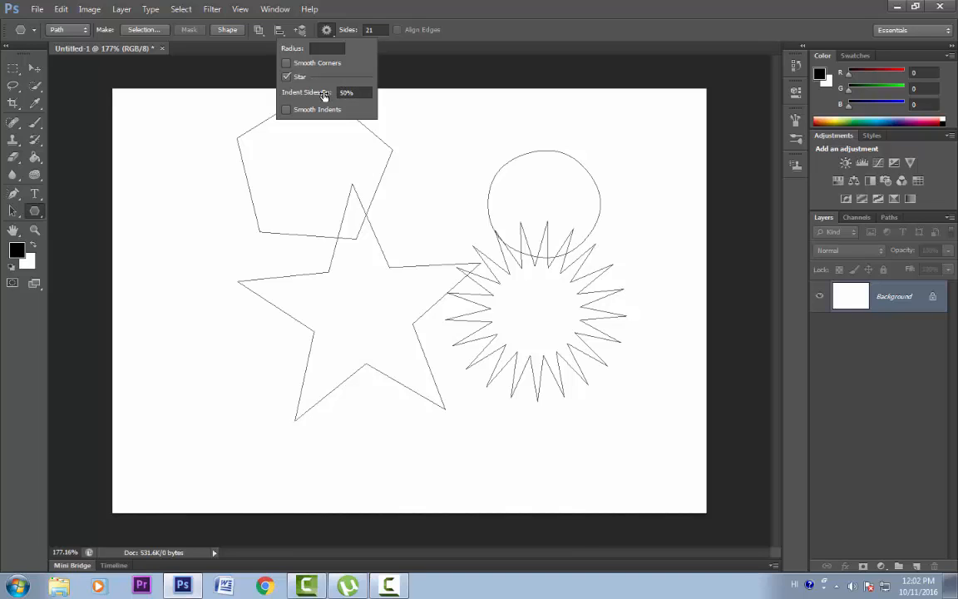
left_click_drag(293, 90, 348, 96)
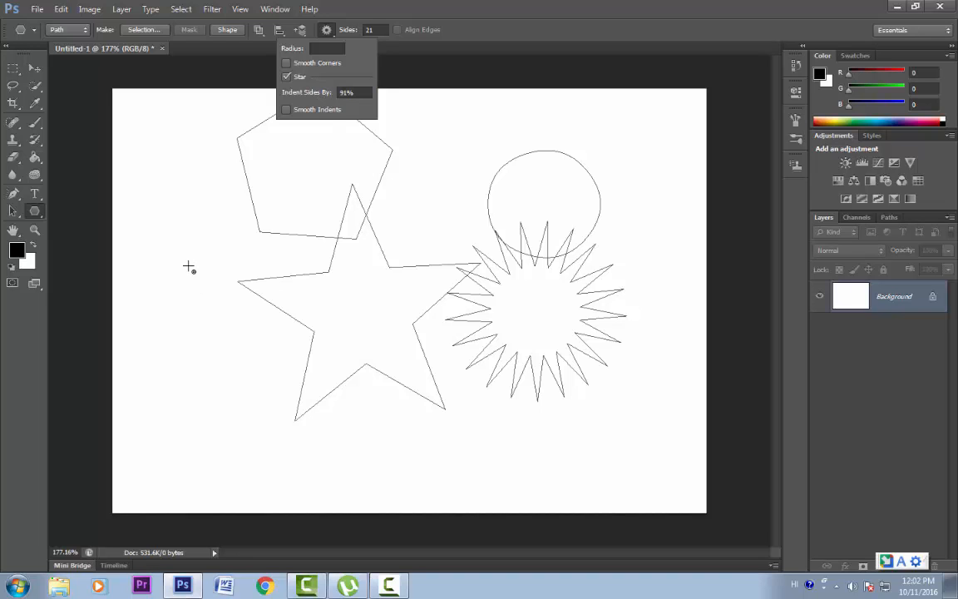
left_click(152, 233)
left_click_drag(167, 281, 269, 419)
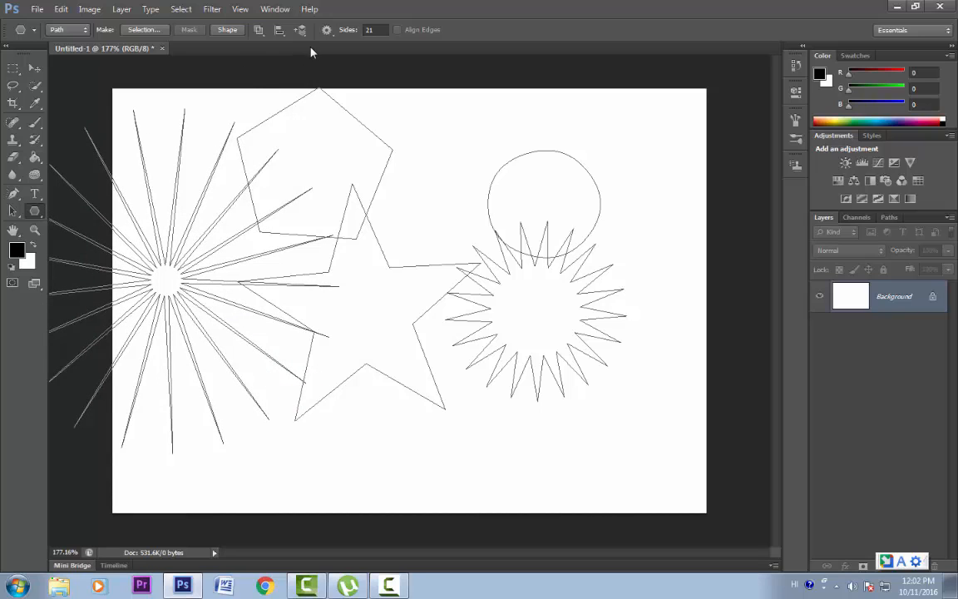
Enable Smooth Indents and draw a 21-sided star across the canvas's top edge, between the pentagon and the circle.
left_click(327, 31)
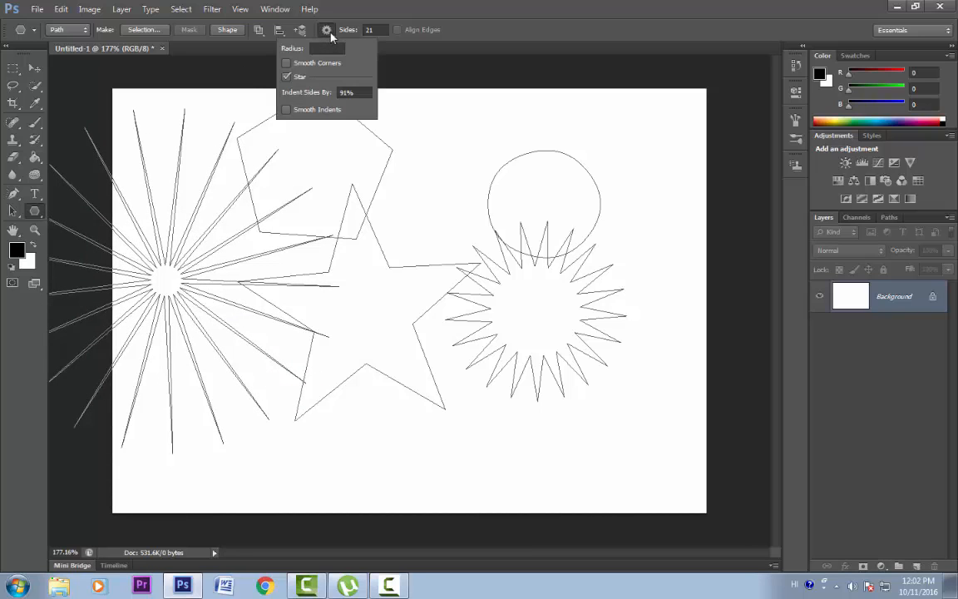
left_click(286, 111)
left_click_drag(463, 111, 497, 170)
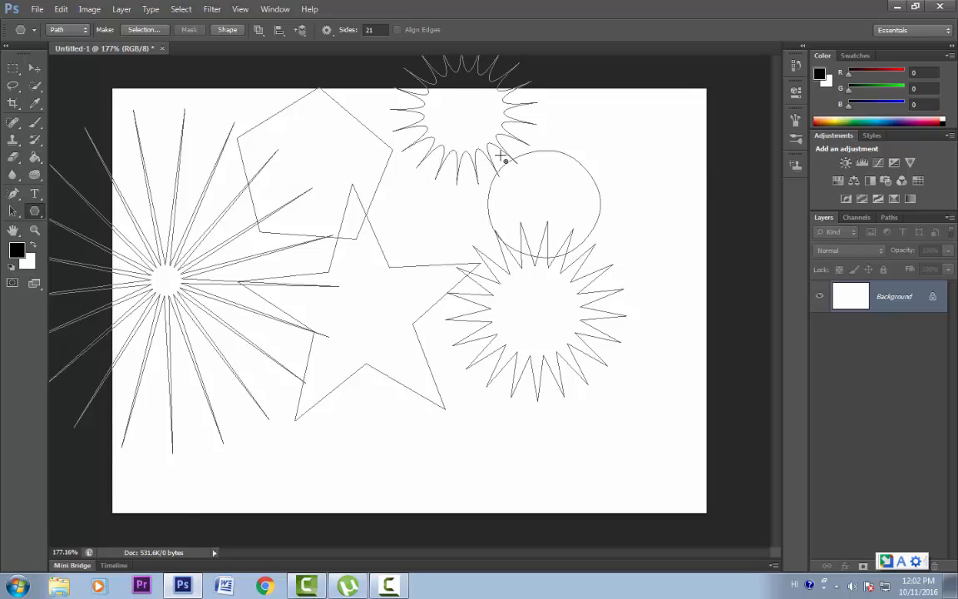
Select all the polygon and star paths with the Path Selection tool and delete them.
scroll(575, 297, "down", 3)
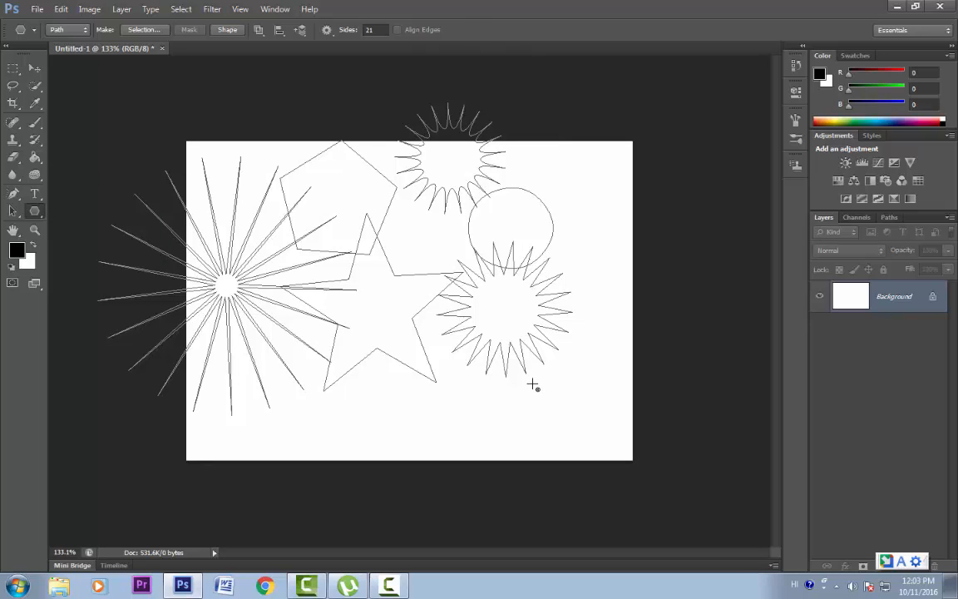
key("a")
mouse_move(220, 144)
left_mouse_down()
mouse_move(786, 495)
mouse_move(624, 445)
left_mouse_up()
key("Delete")
scroll(650, 387, "up", 3)
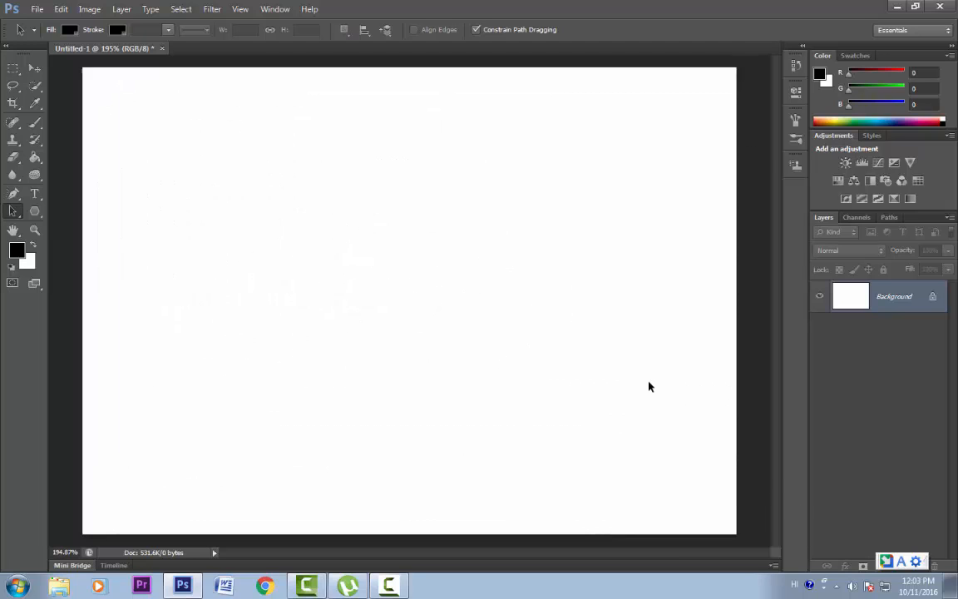
Use the Line tool to draw a diagonal line path at 1 px weight and another to its right at 6 px.
left_click(35, 211)
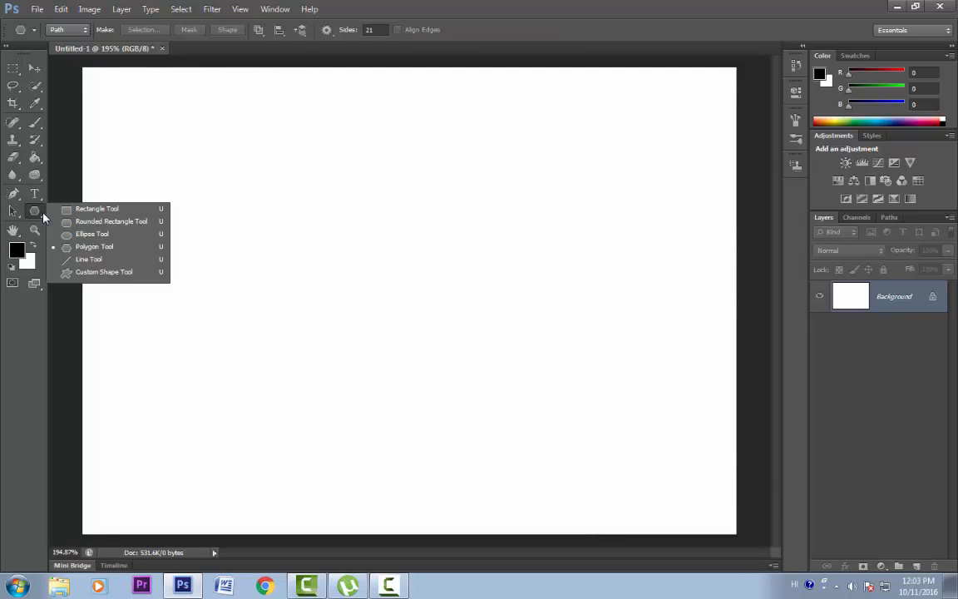
left_click(89, 260)
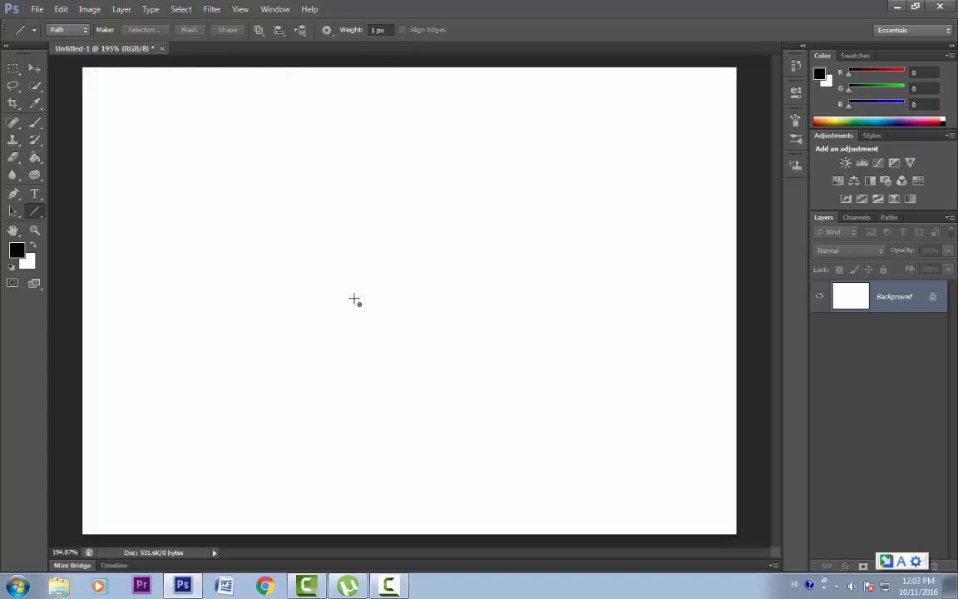
left_click_drag(272, 244, 447, 382)
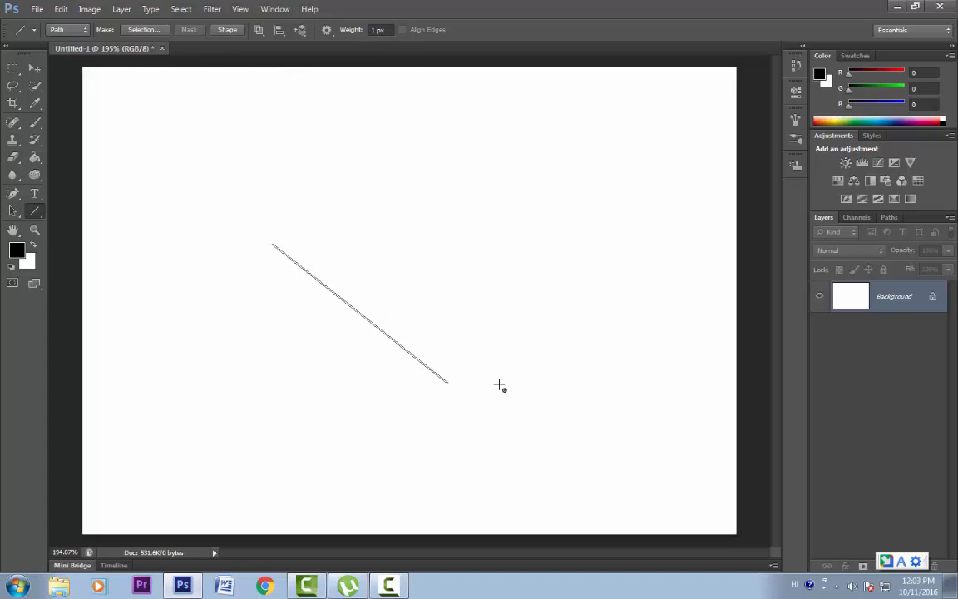
scroll(503, 385, "up", 5)
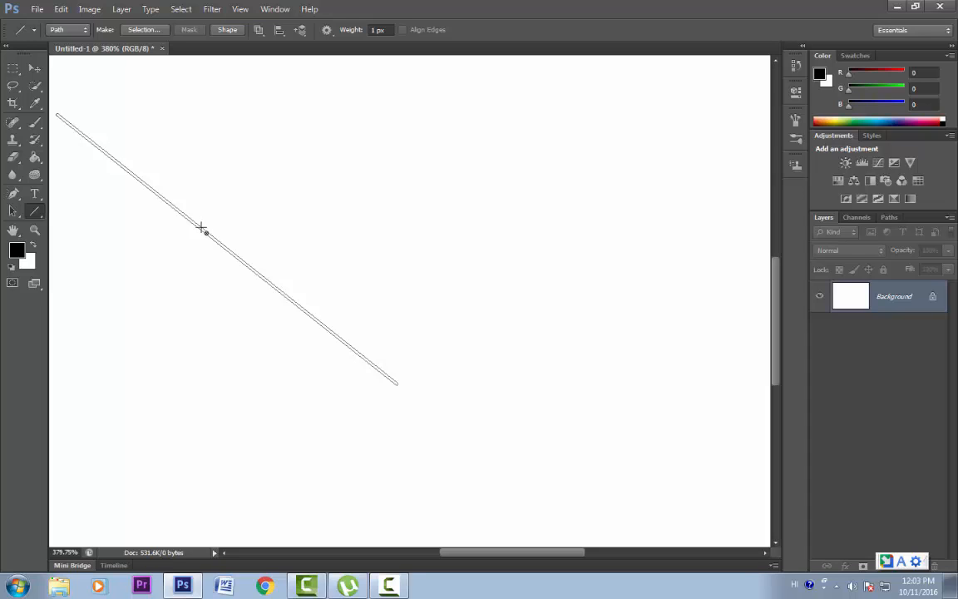
left_click(352, 31)
left_click_drag(451, 165, 717, 499)
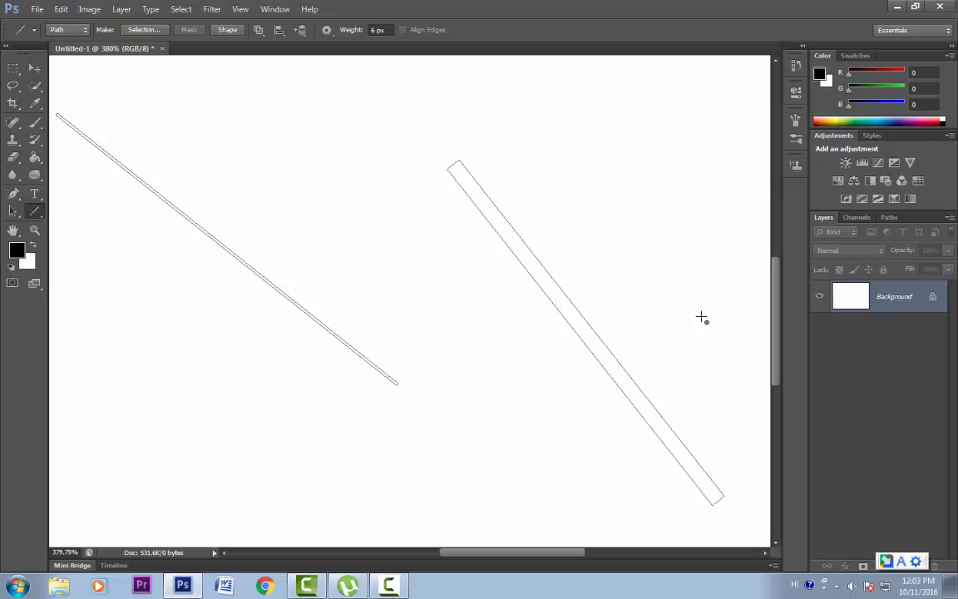
Enable arrowheads at the start and end and draw a diagonal 6 px double-headed arrow between the two lines.
left_click(328, 31)
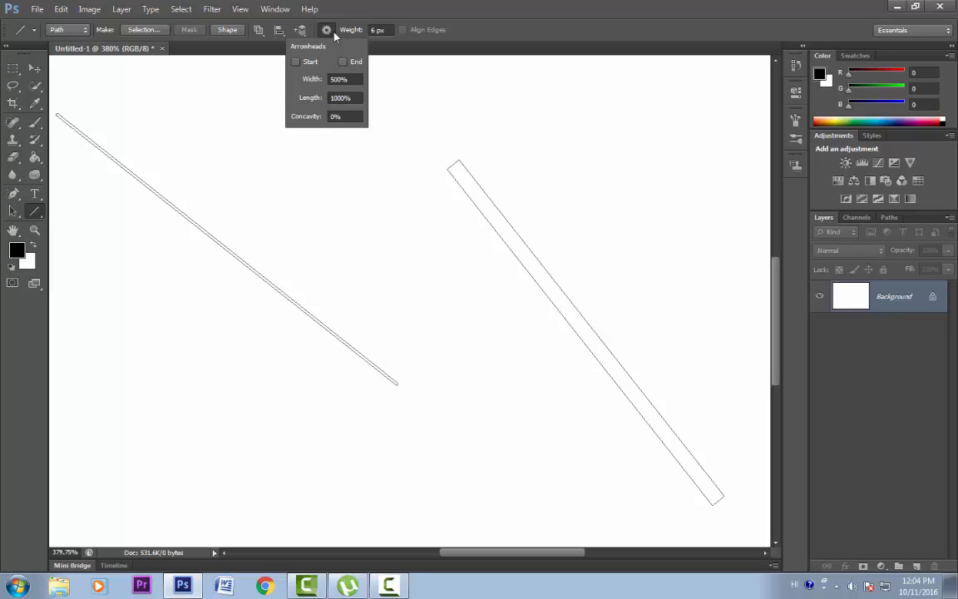
left_click(297, 63)
left_click(372, 215)
left_click_drag(372, 215, 699, 527)
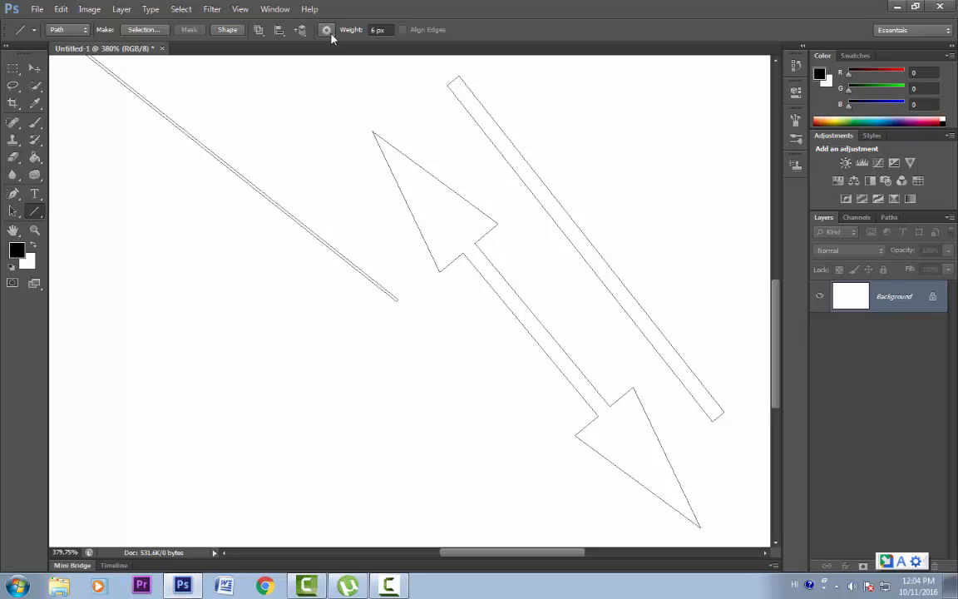
Switch from the Line tool to the Custom Shape tool.
right_click(35, 211)
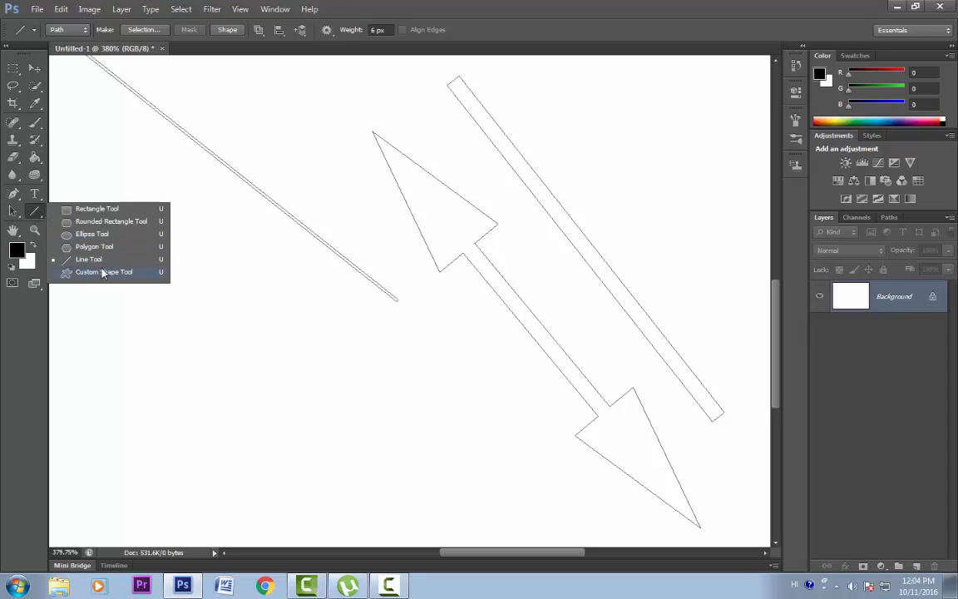